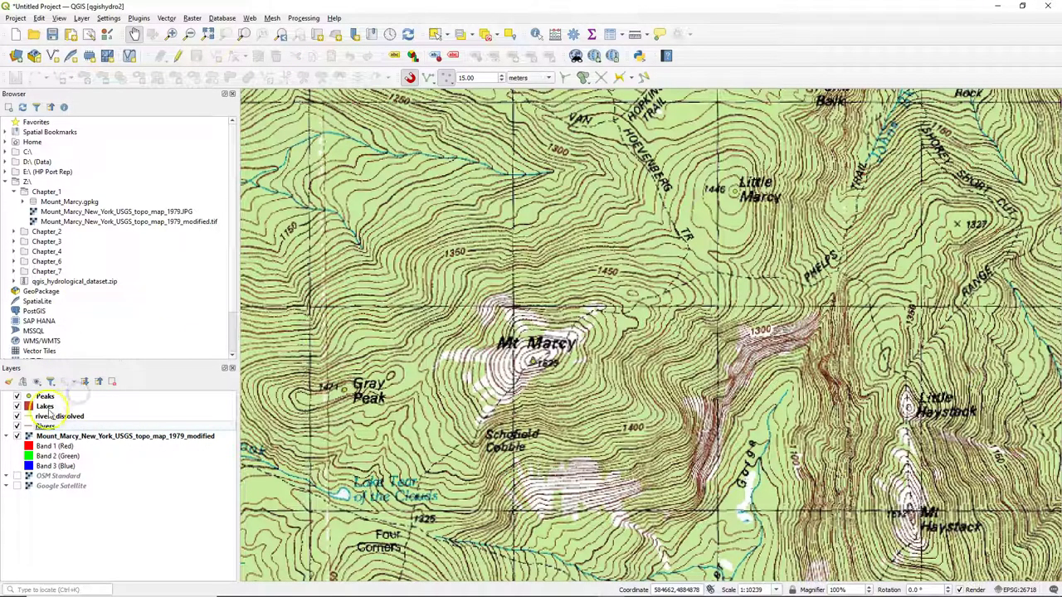
Move rivers_dissolved above Lakes and hide the Rivers layer.
click(45, 416)
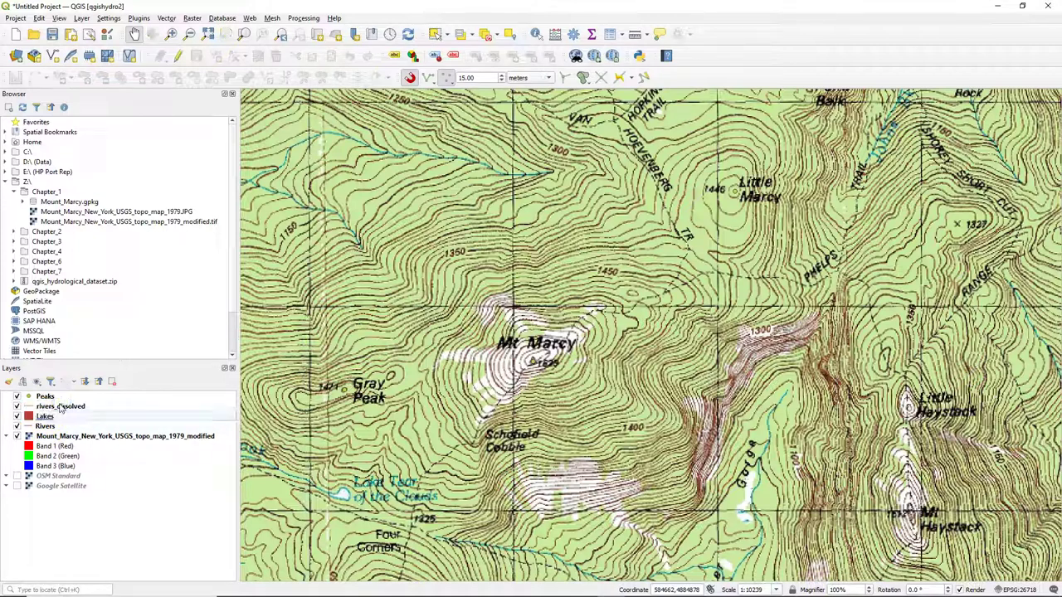
click(17, 417)
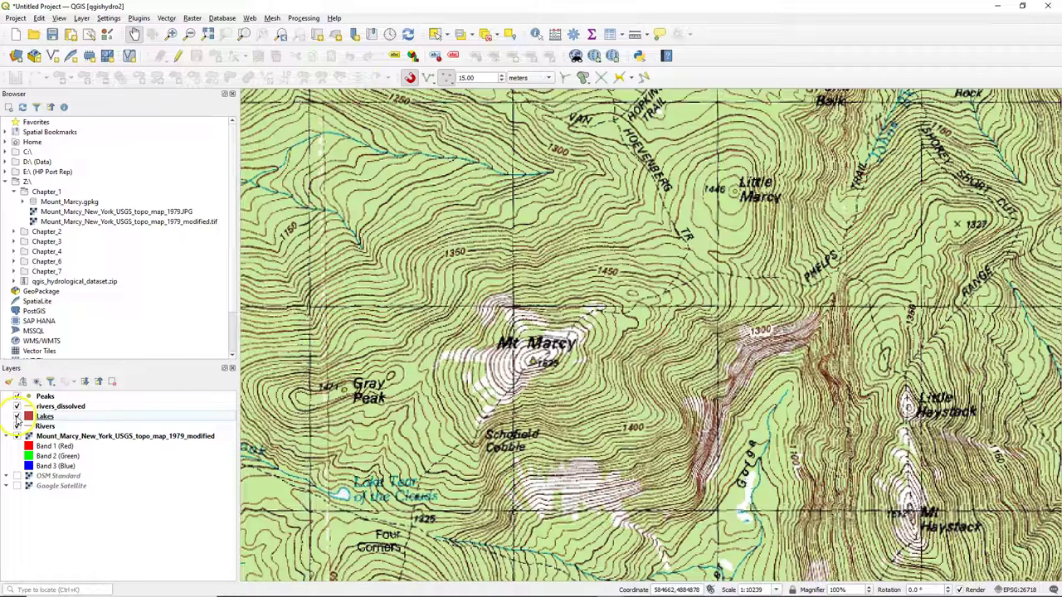
click(17, 426)
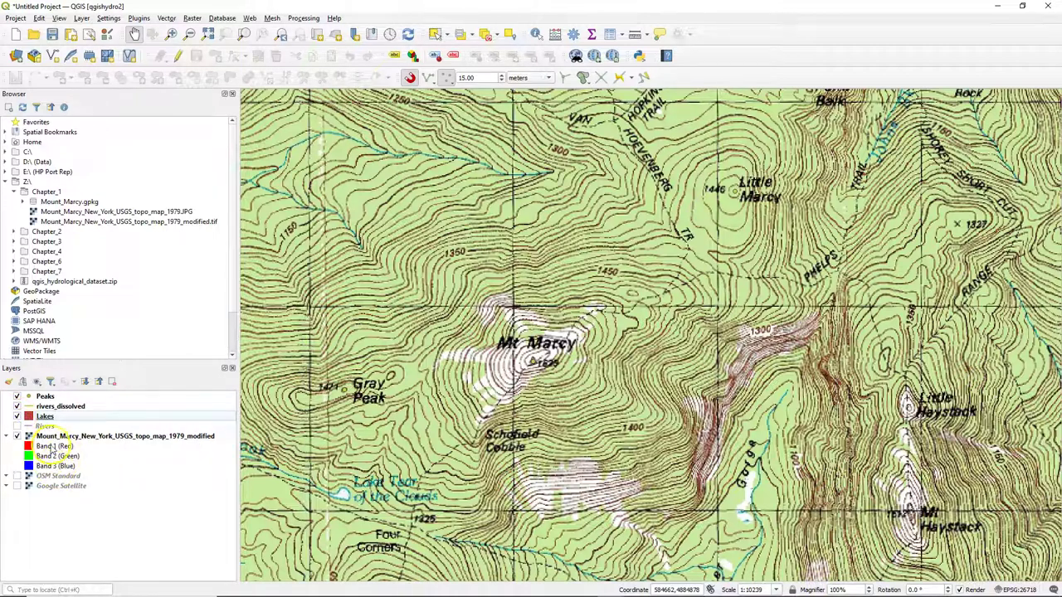
Drag the topo map raster to the top of the layer list.
click(51, 437)
drag(51, 437, 79, 393)
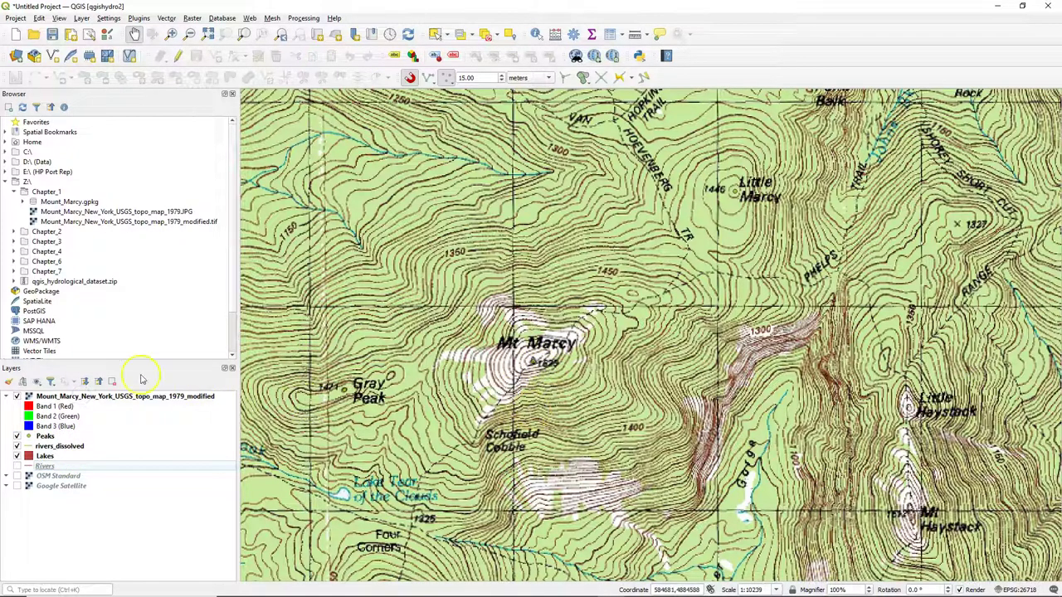
click(49, 400)
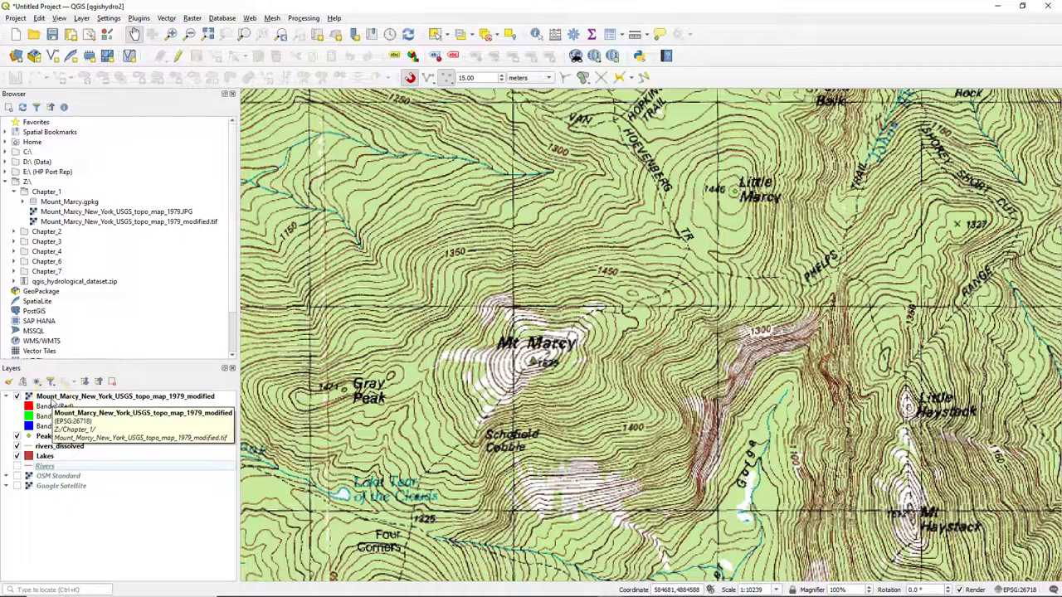
Set the topo raster's blending mode to Normal and move it below Lakes.
click(8, 381)
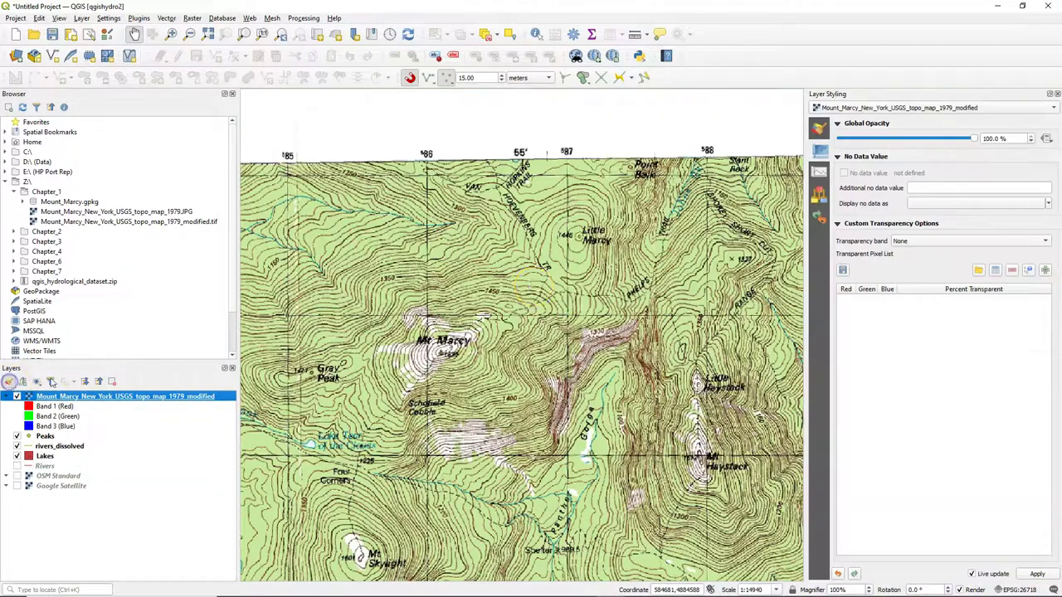
click(819, 126)
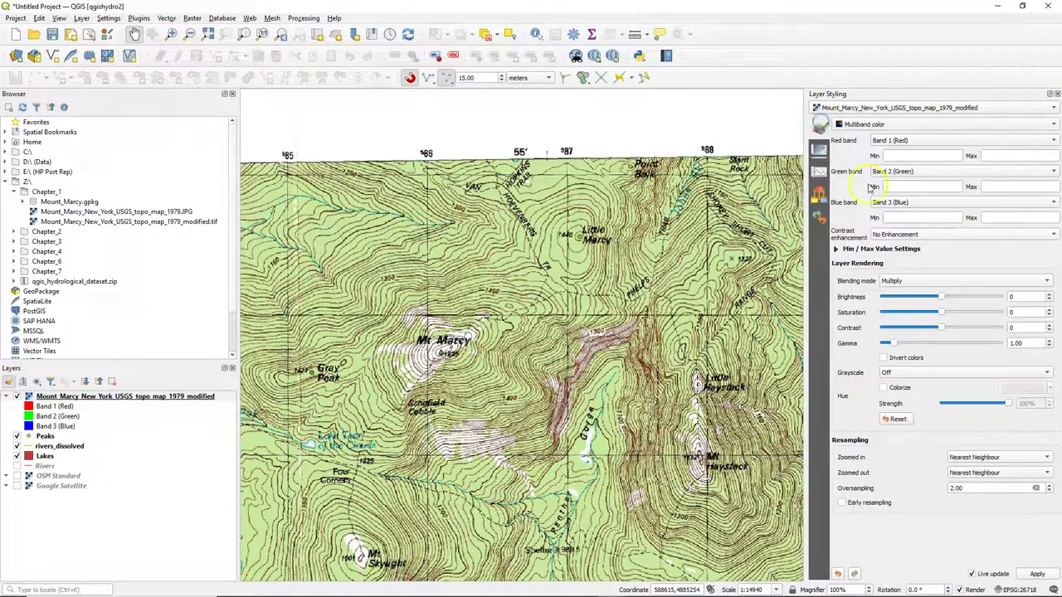
click(902, 281)
click(896, 210)
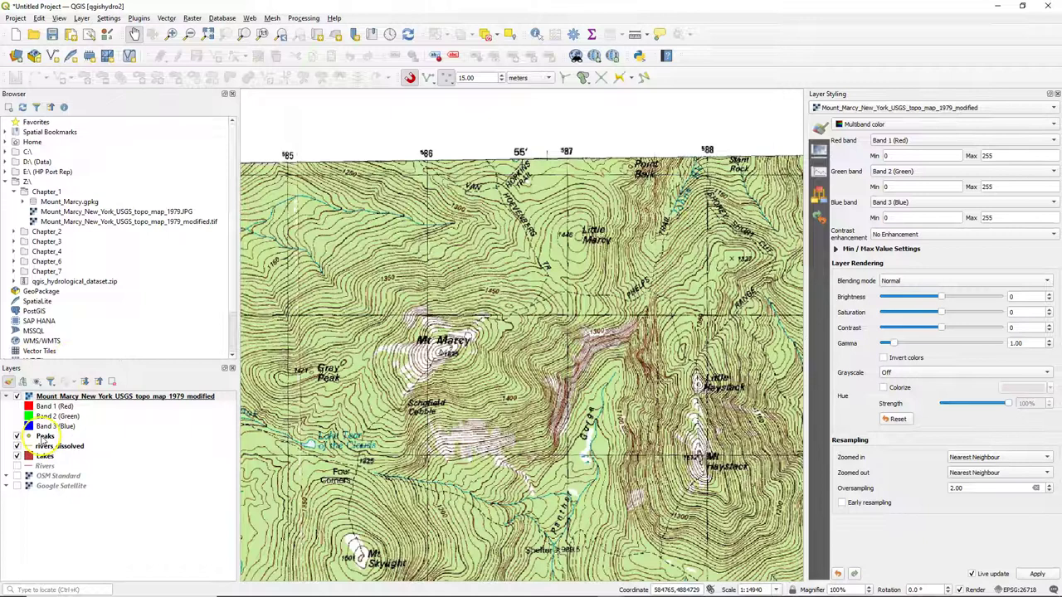
click(62, 398)
drag(61, 402, 90, 458)
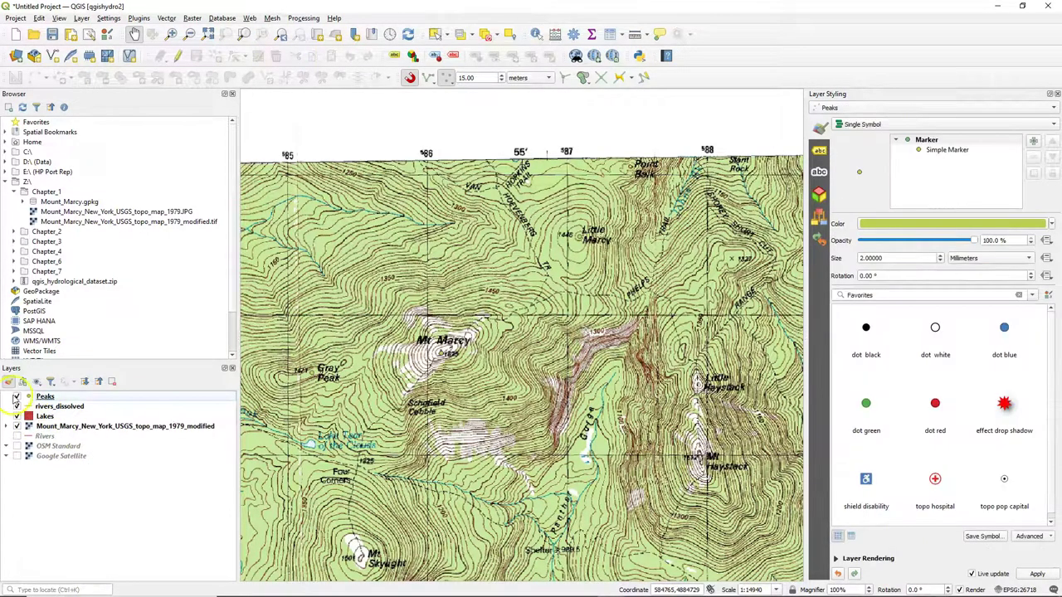
Change the Peaks symbol layer from Simple Marker to SVG Marker.
click(41, 397)
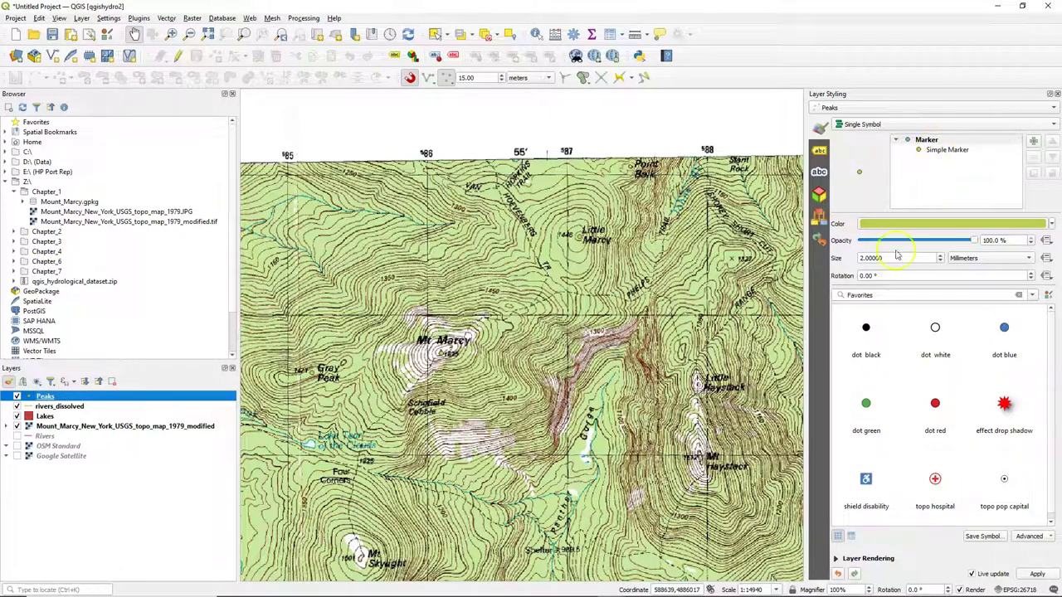
click(947, 150)
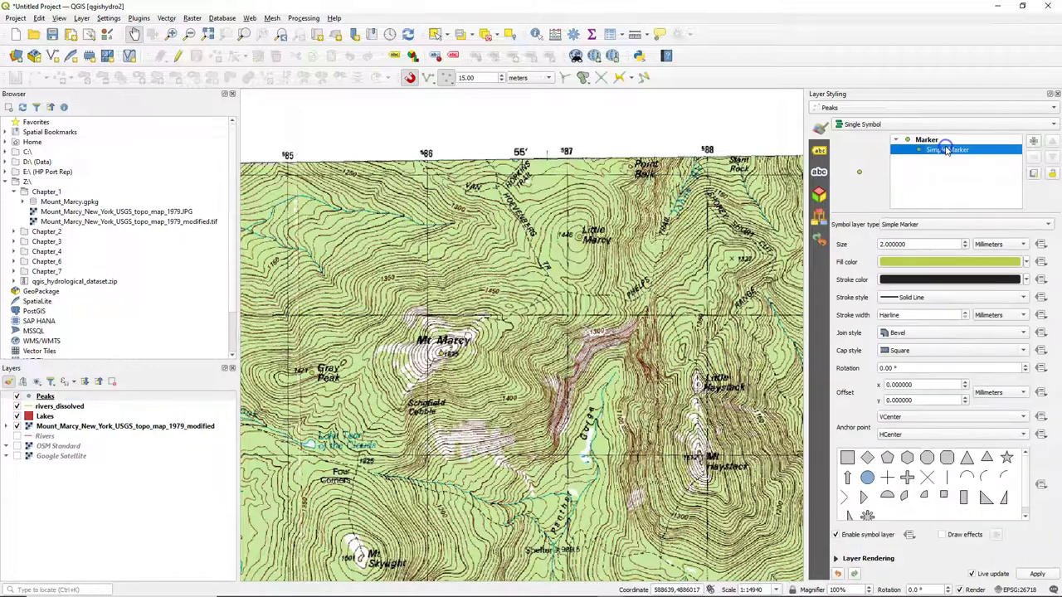
click(911, 225)
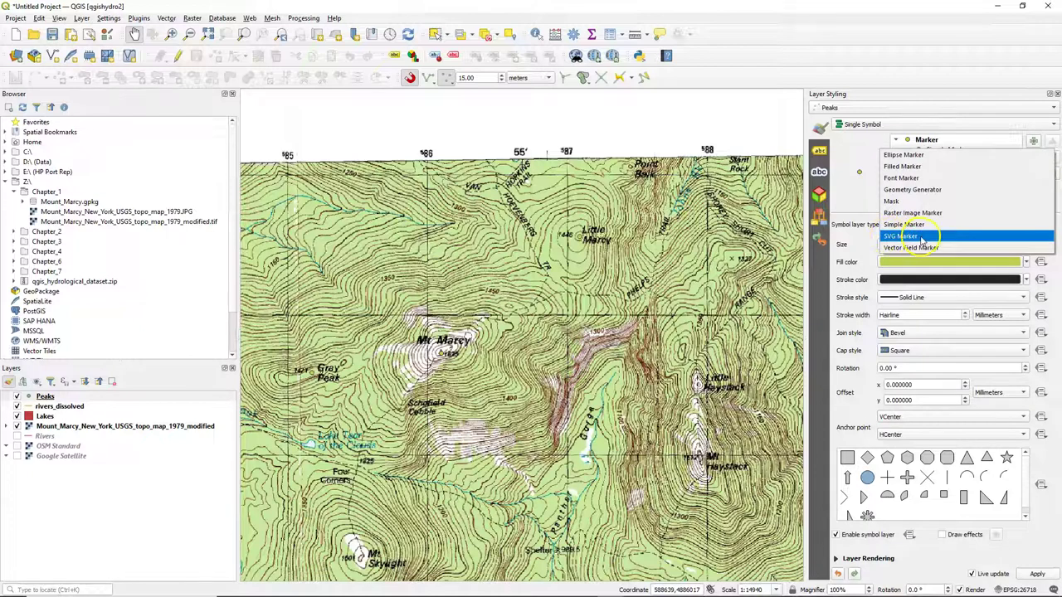
click(922, 238)
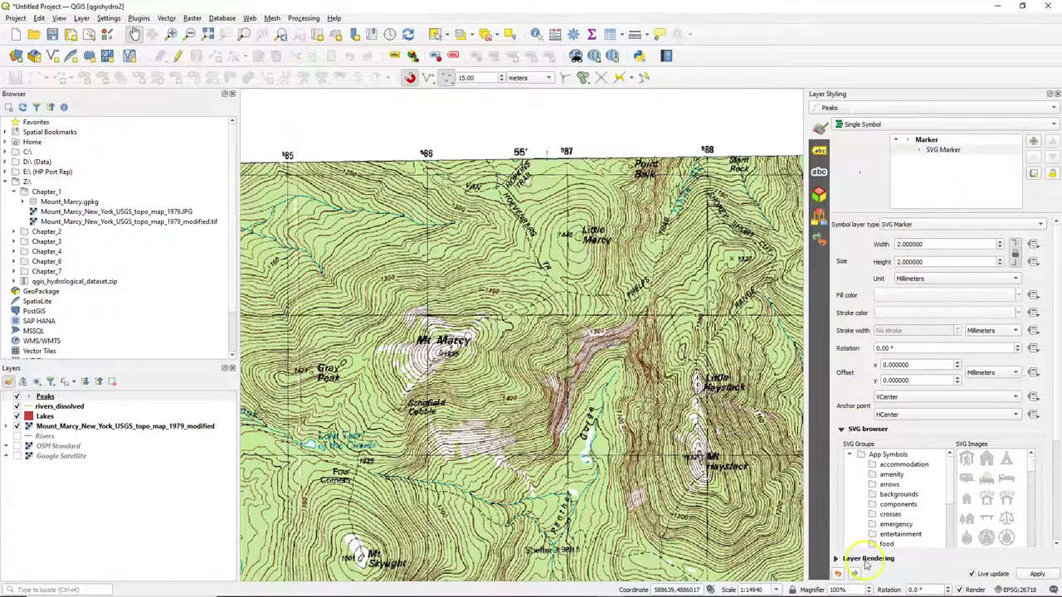
Choose the red pin SVG image for the peaks and set its width to 12 mm.
drag(950, 473, 947, 530)
click(890, 524)
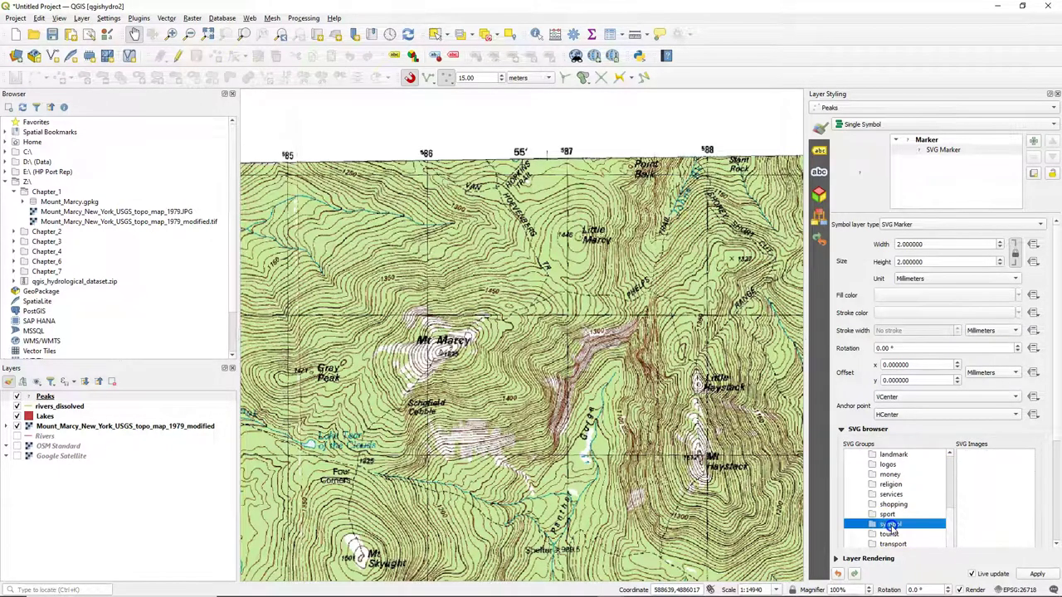
click(1030, 490)
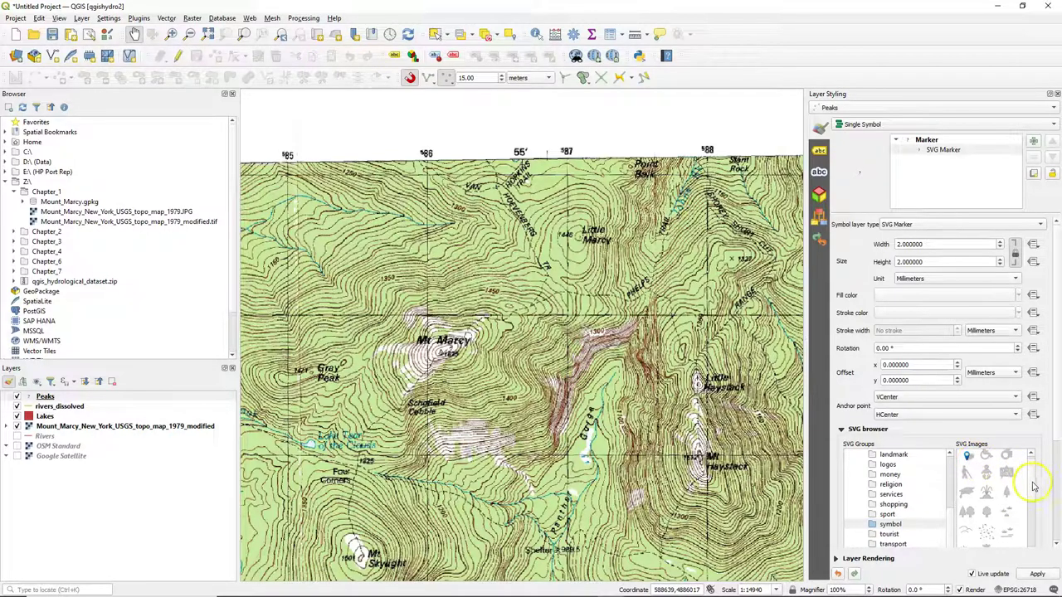
drag(1030, 479, 1031, 541)
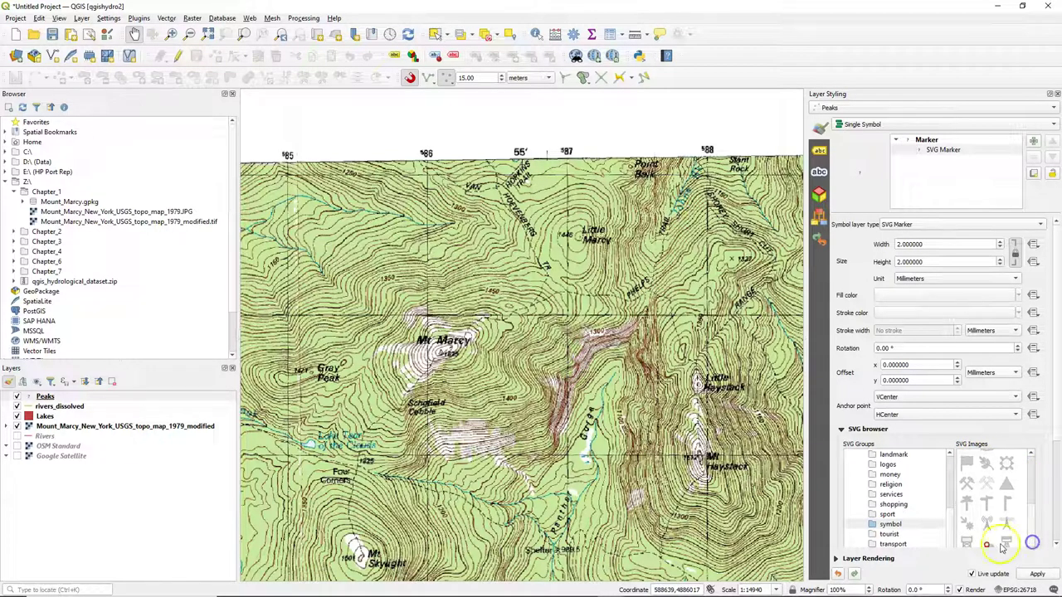
click(987, 546)
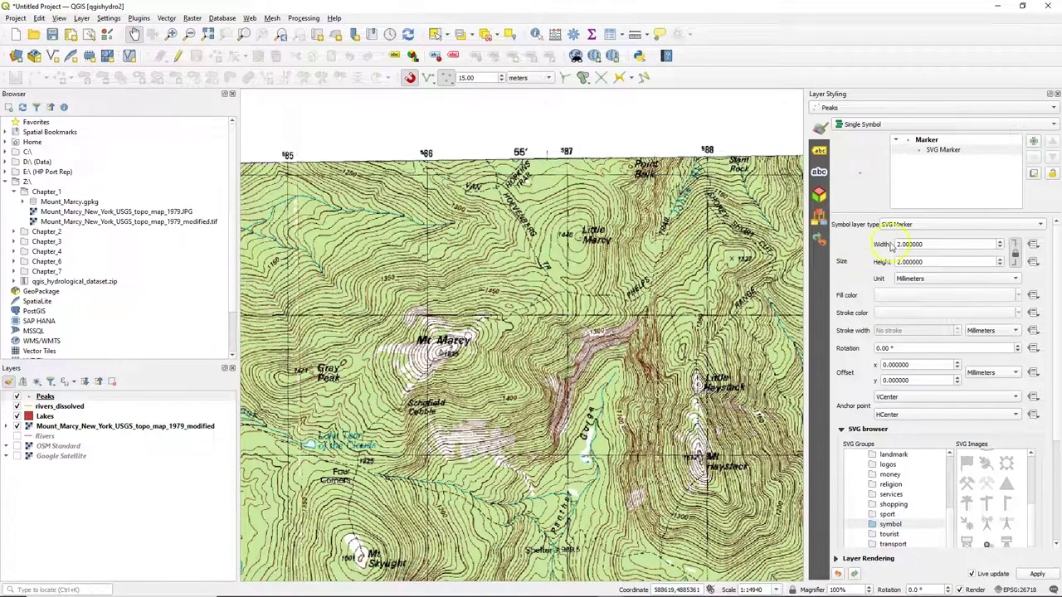
click(899, 243)
text(1)
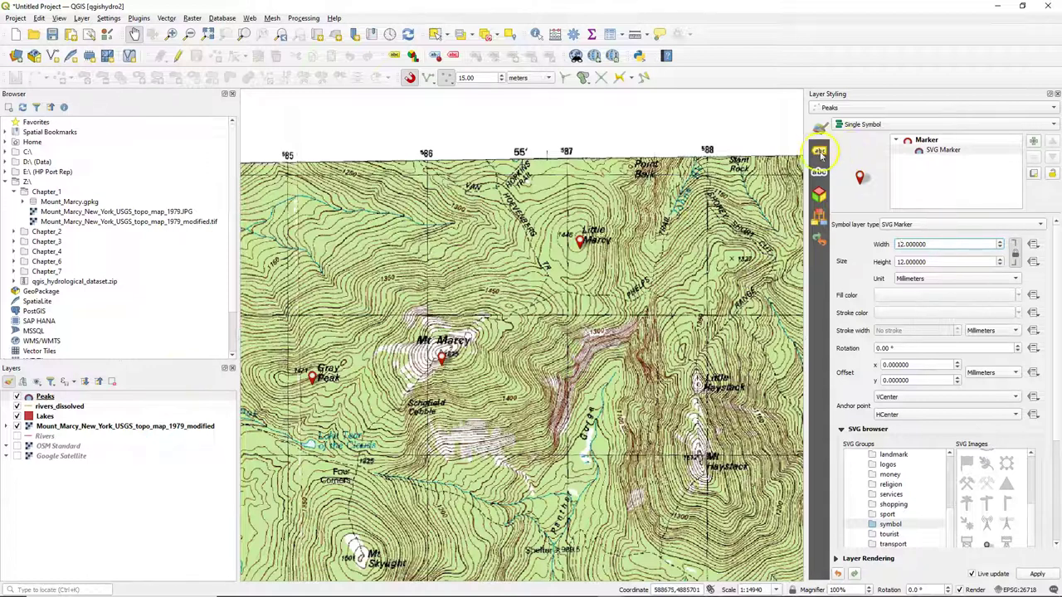
Enable Single Labels for Peaks, with the label value taken from the Name field.
click(820, 152)
click(872, 124)
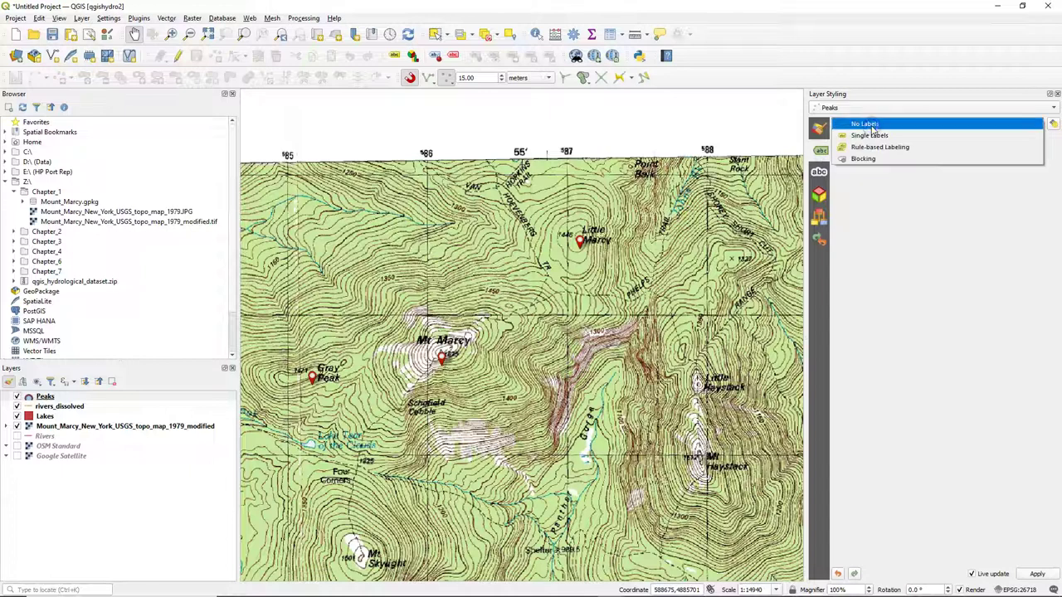
click(871, 135)
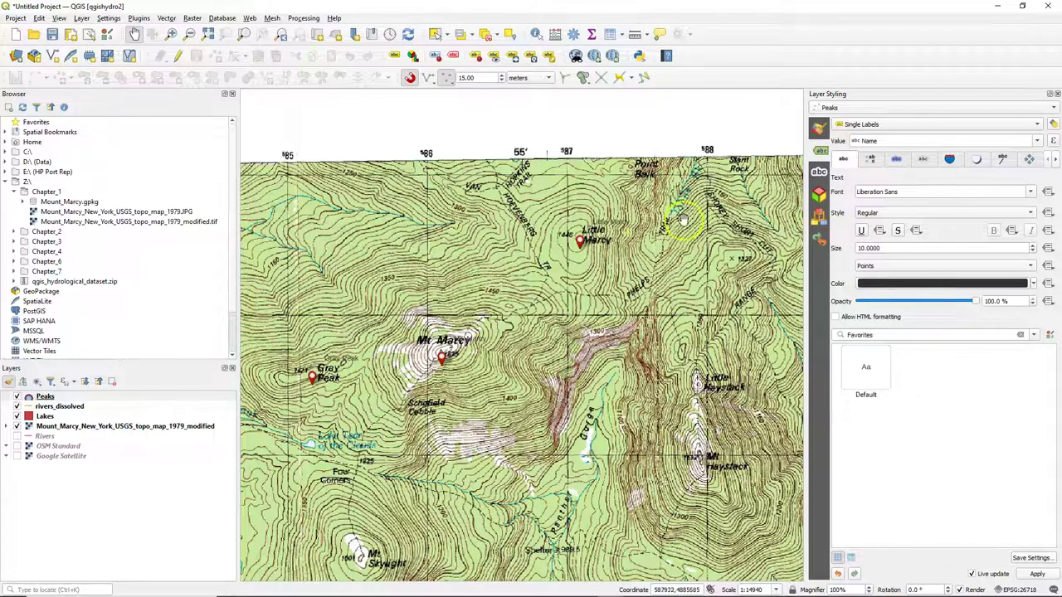
Extend the label expression to "Name" || '\n' || to add a line break.
click(1053, 140)
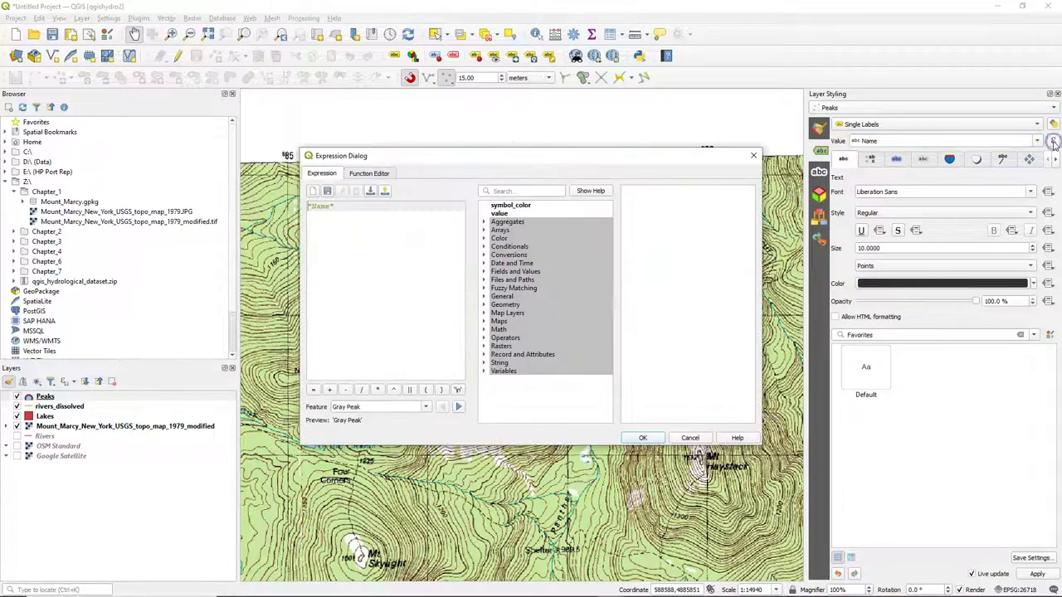
click(347, 207)
click(409, 390)
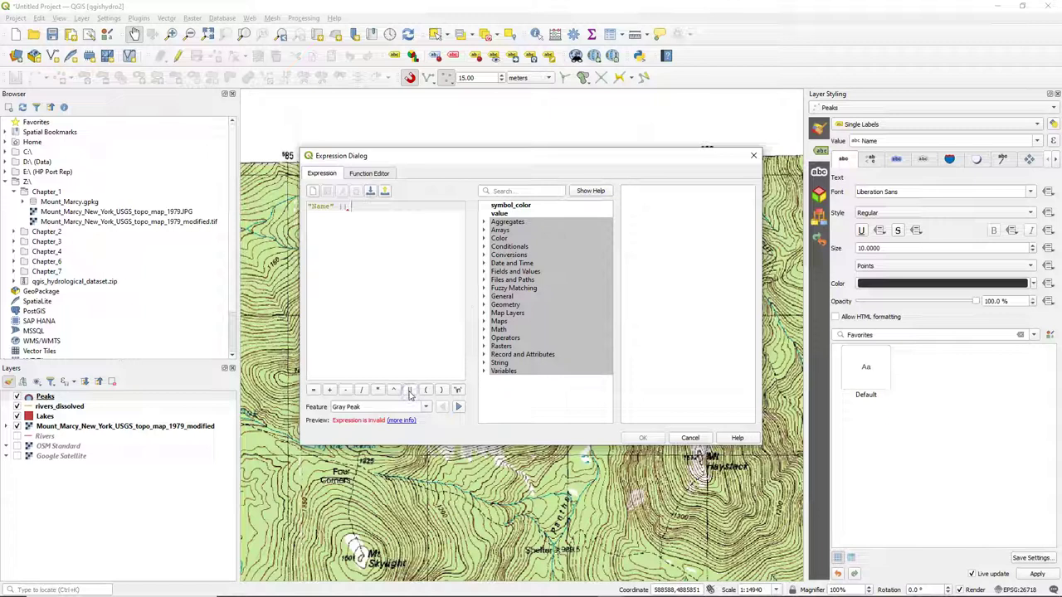
click(458, 389)
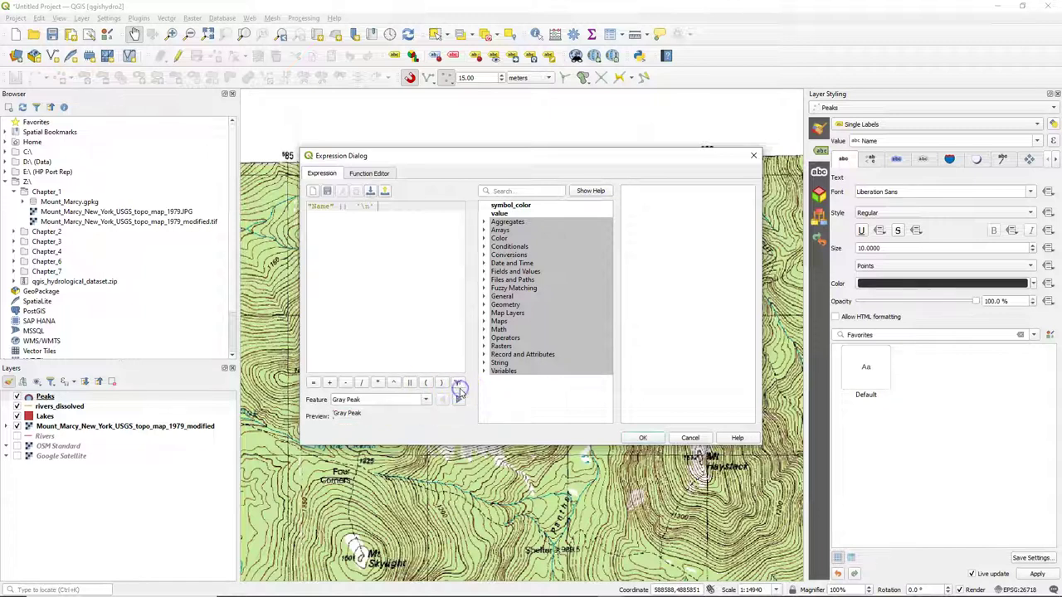
click(409, 389)
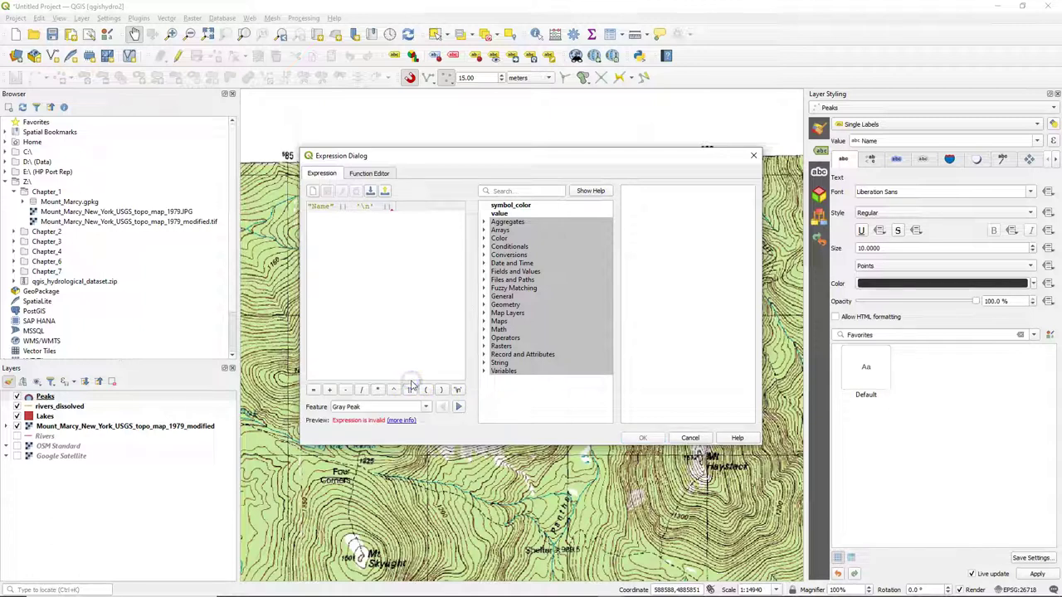
Append the Elevation field and ' meters' to the expression and apply it.
click(485, 280)
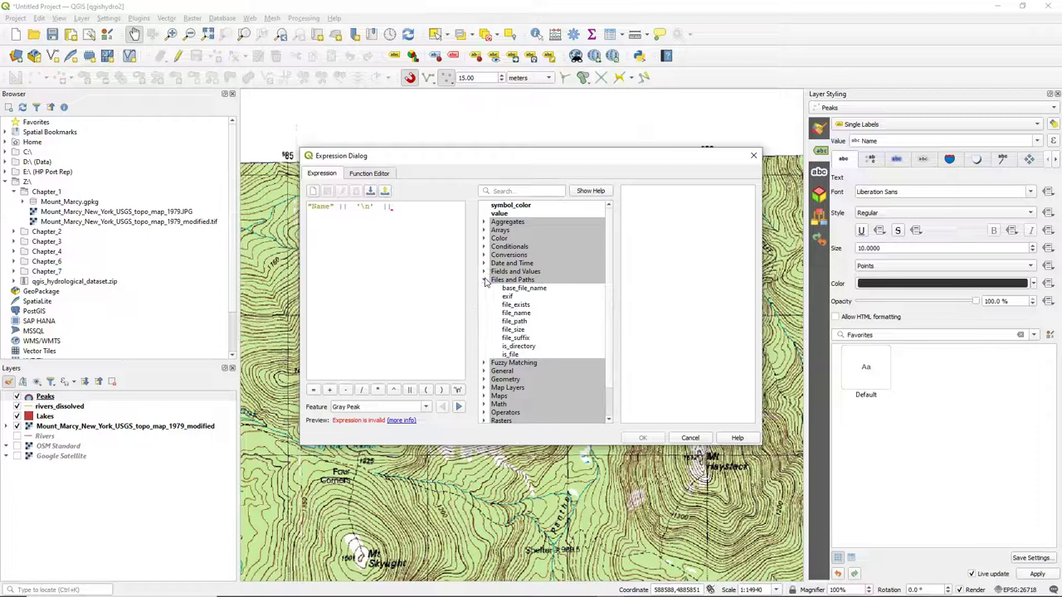
click(485, 281)
click(484, 271)
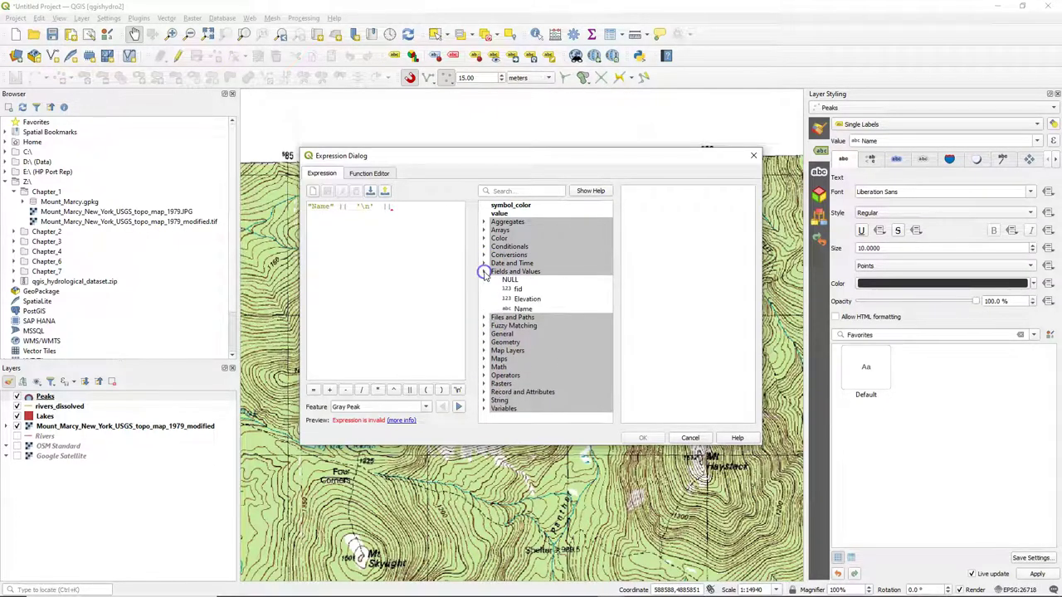
double_click(526, 299)
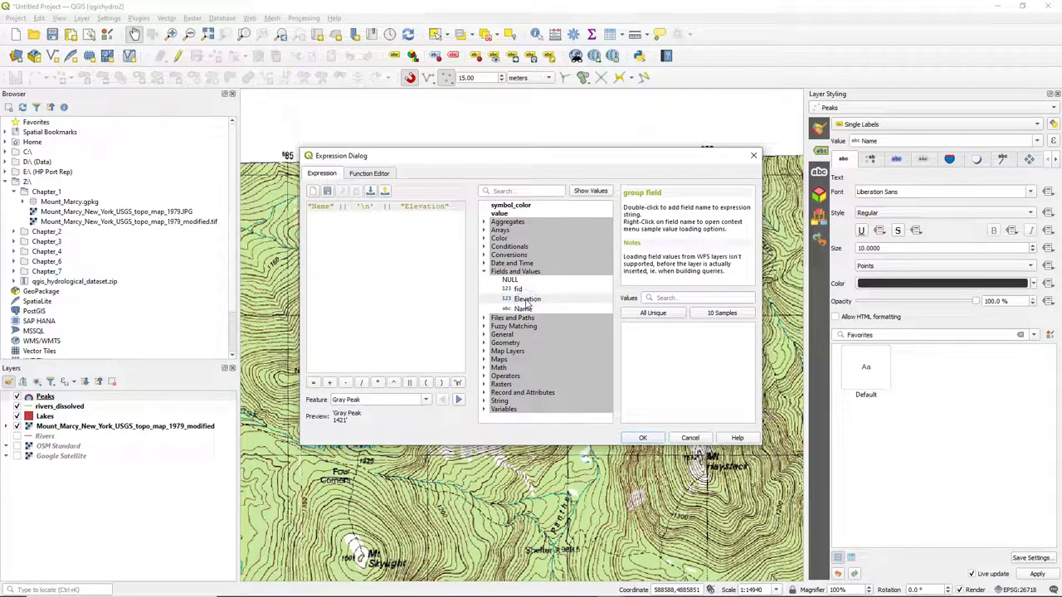
click(351, 423)
click(409, 382)
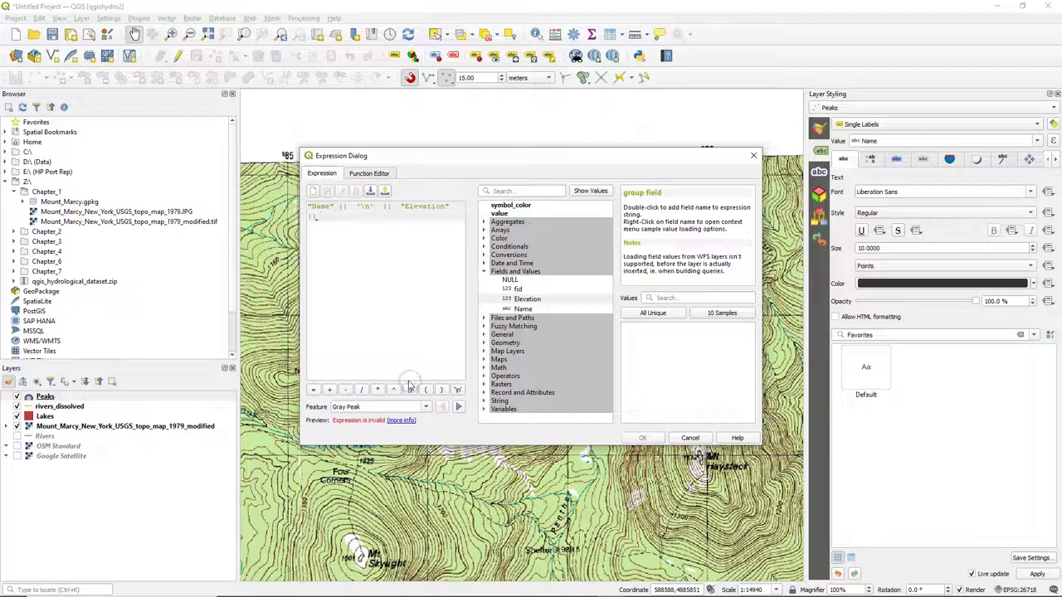
mouse_move(340, 297)
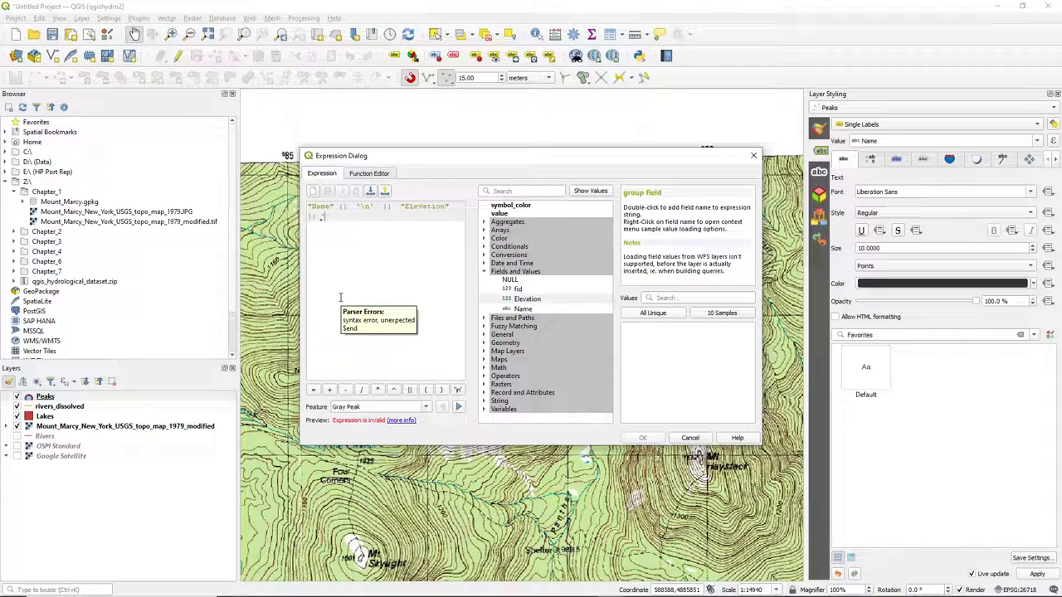
text(' meter)
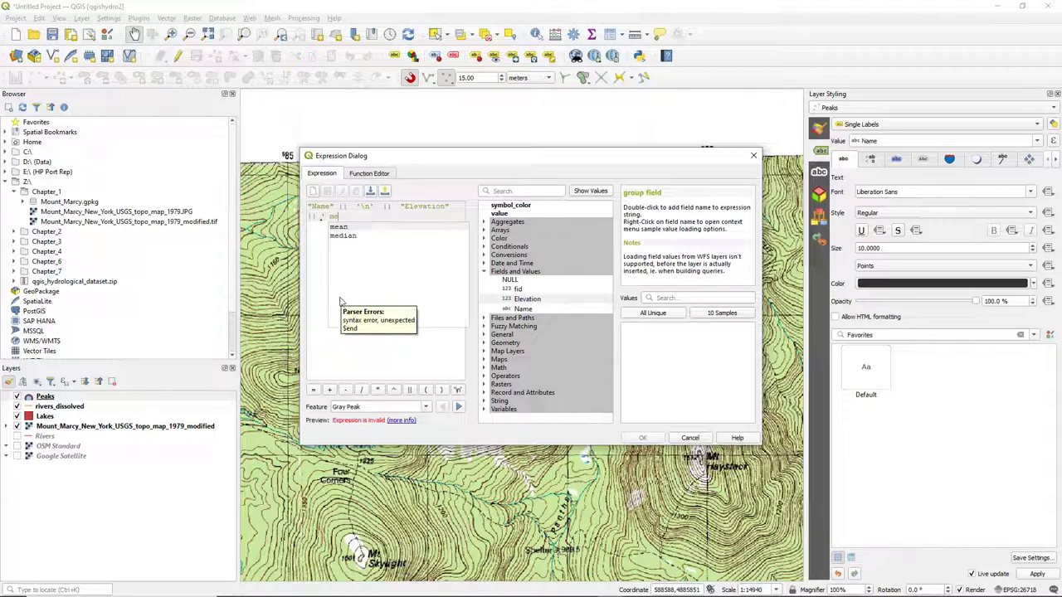
text(s')
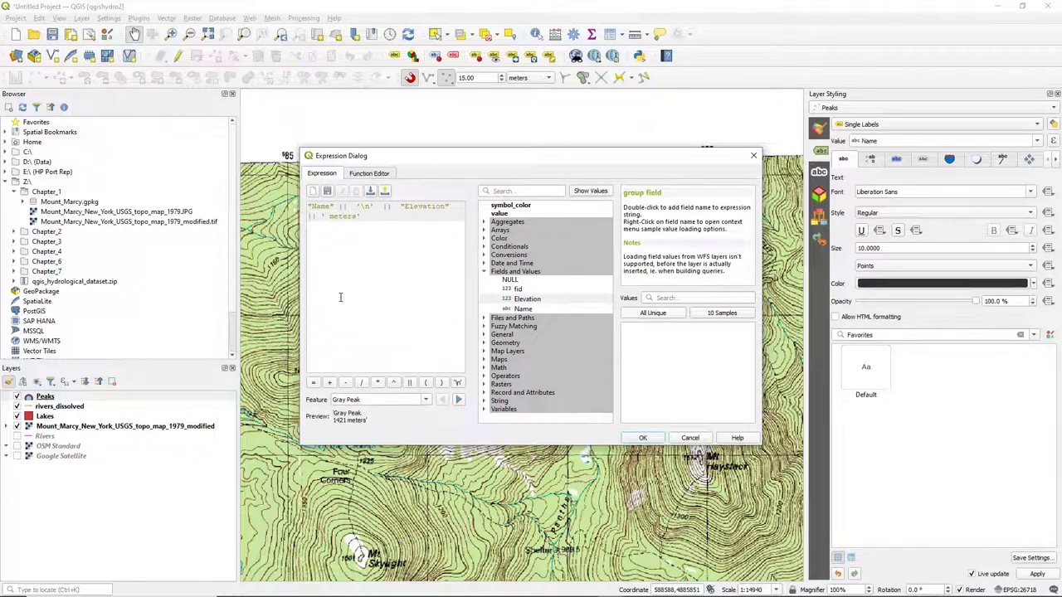
click(352, 422)
click(642, 438)
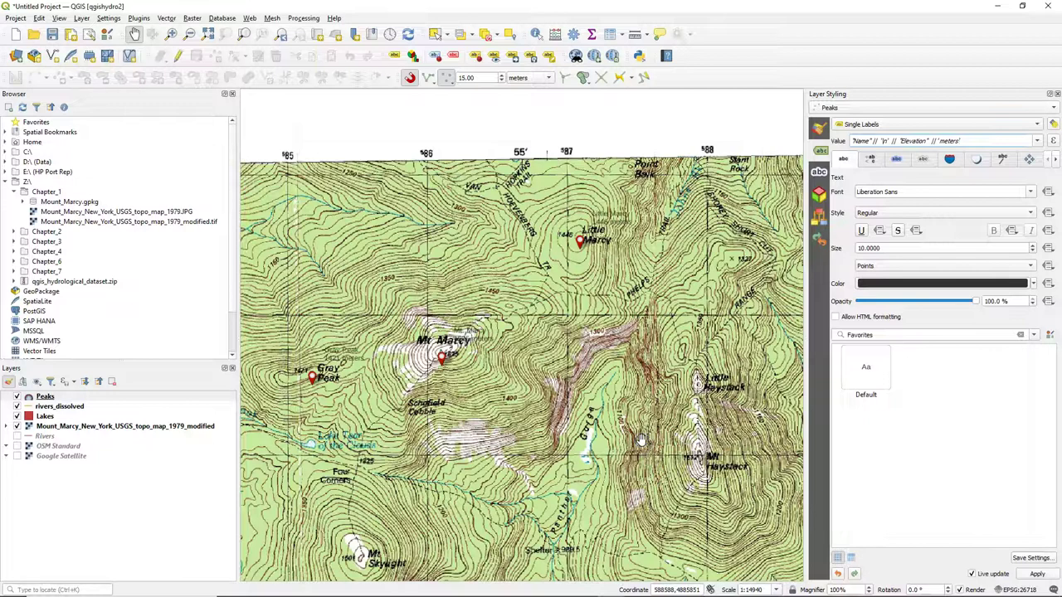
Set peak labels to bold Liberation Sans and enable a text buffer around them.
click(622, 241)
click(1029, 191)
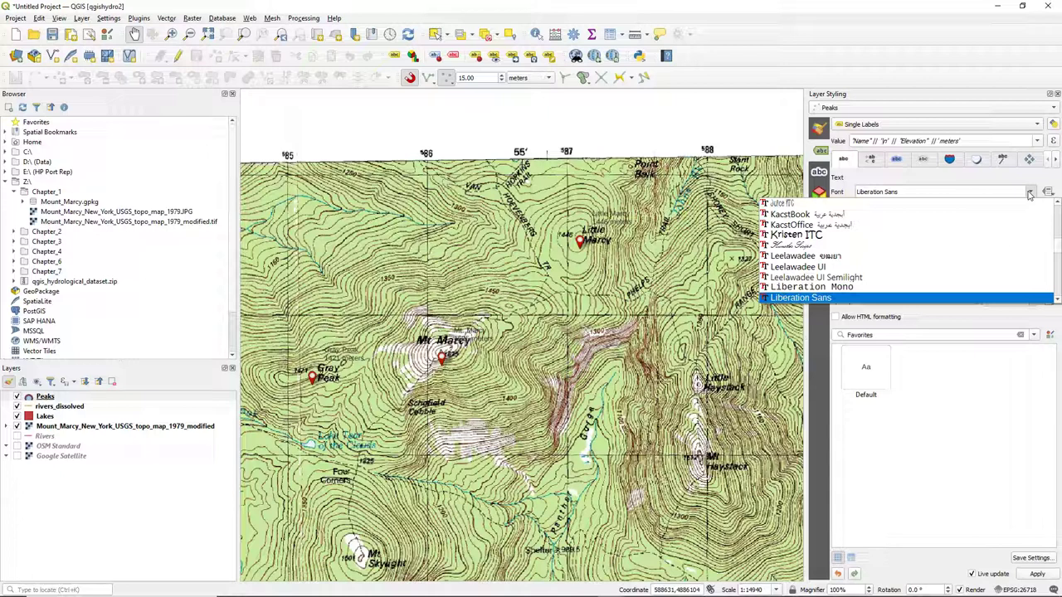
click(1029, 193)
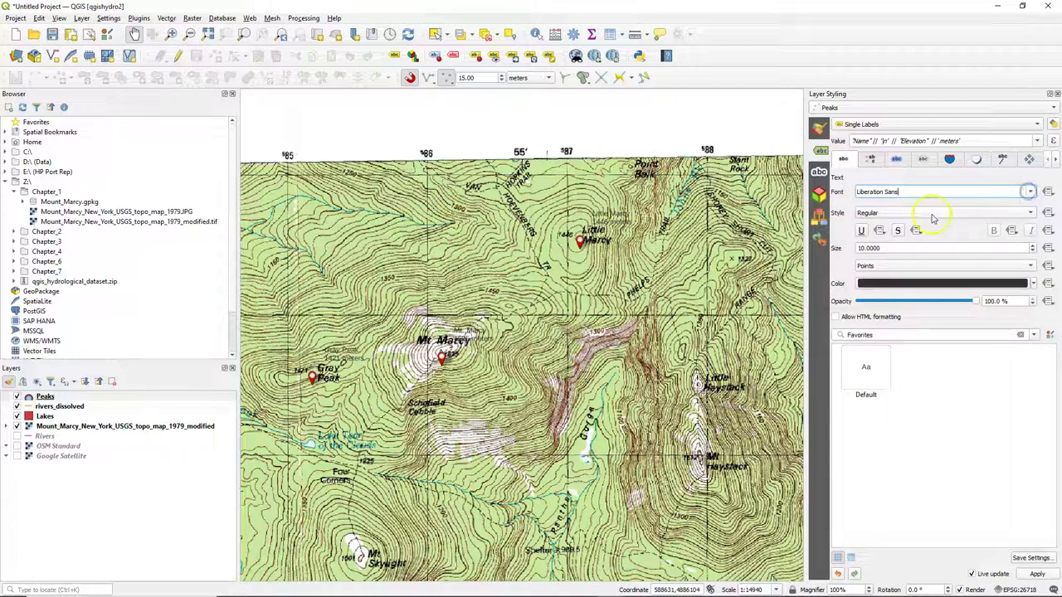
click(932, 214)
click(881, 228)
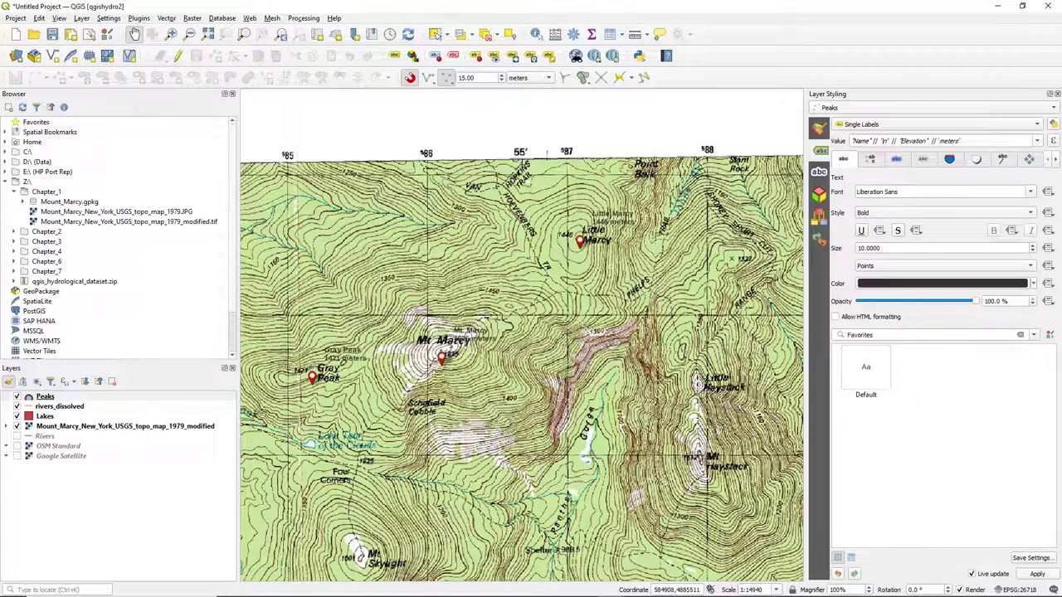
click(897, 158)
click(835, 192)
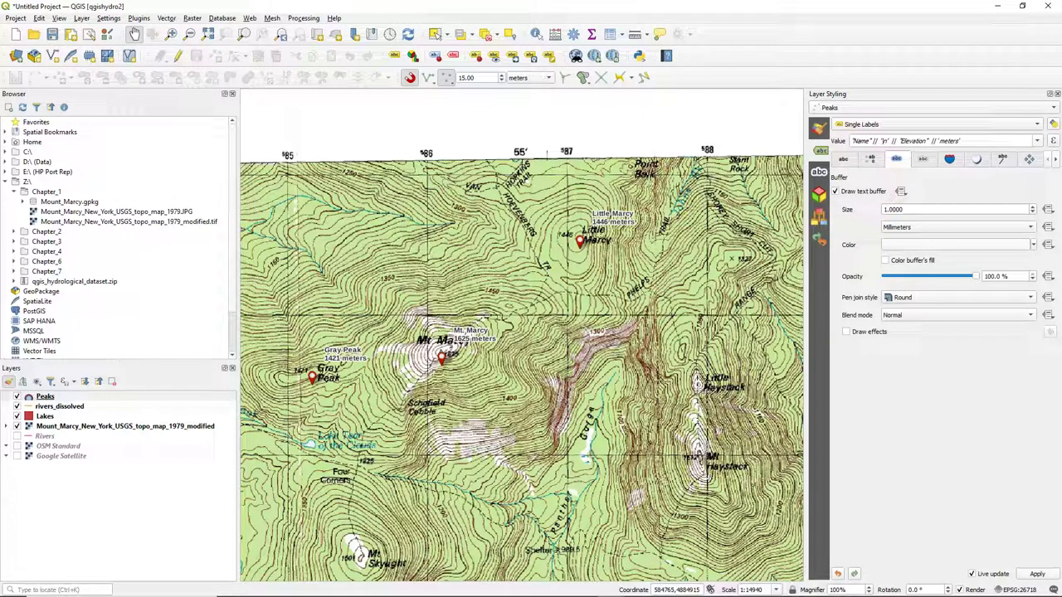
Set the peak label distance from the markers to 2 mm.
click(1030, 159)
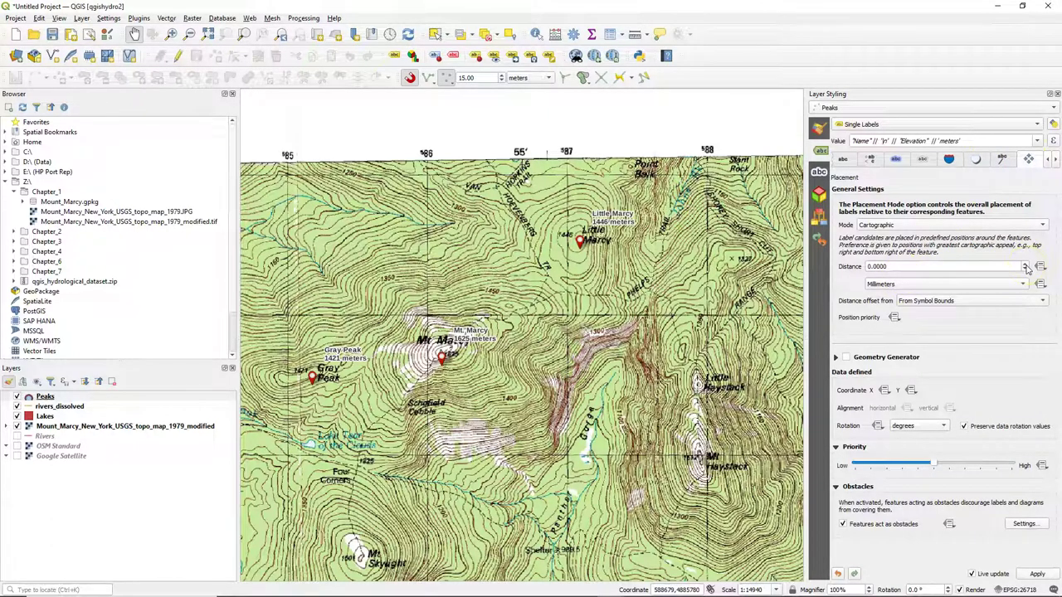
click(1026, 264)
click(1025, 263)
click(1025, 264)
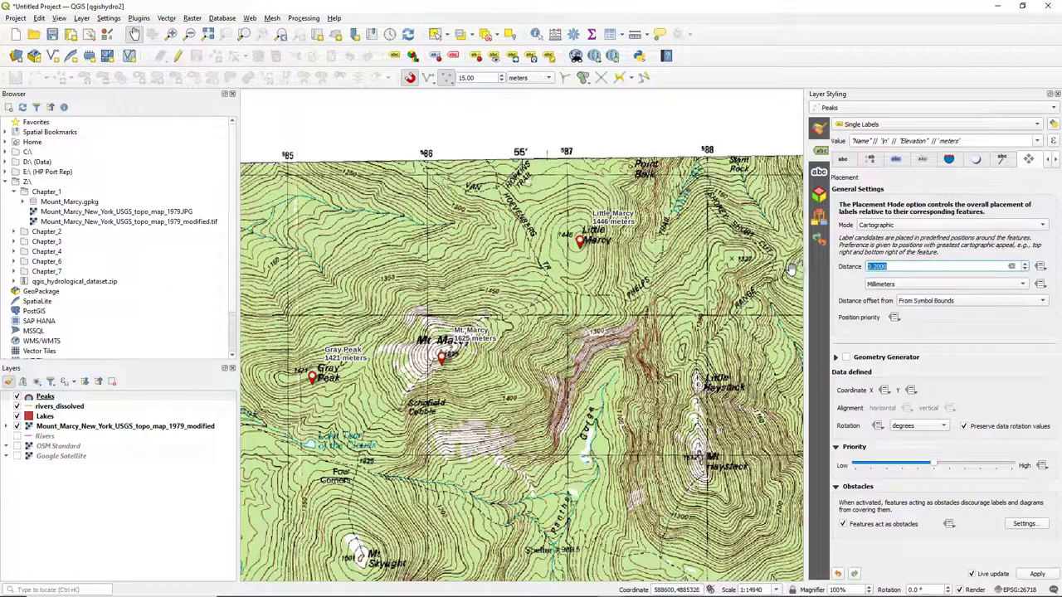
click(889, 224)
Set the label placement mode to Around Point.
click(892, 222)
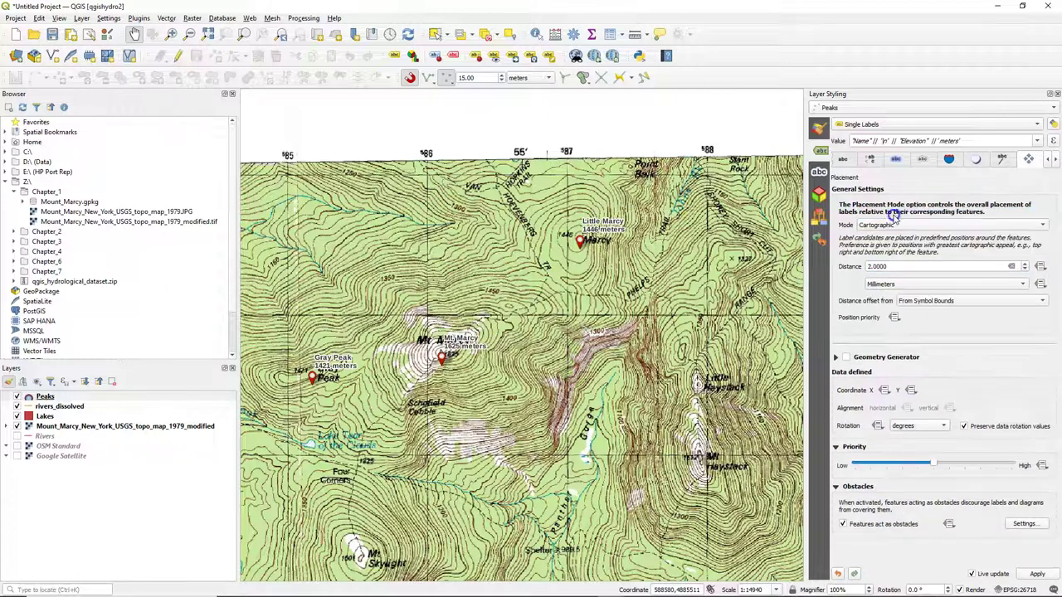
click(888, 224)
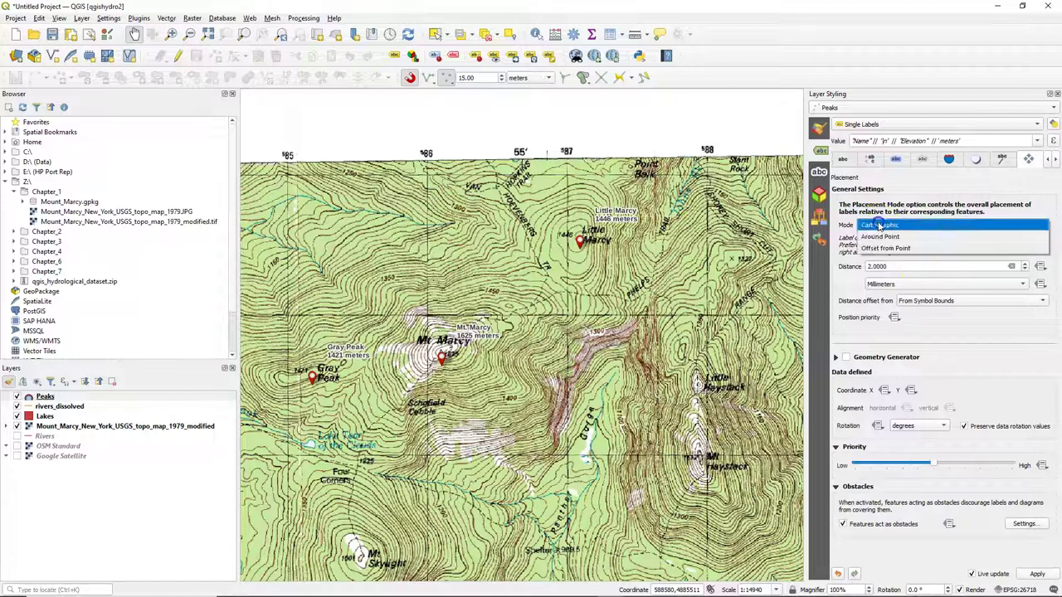
click(882, 240)
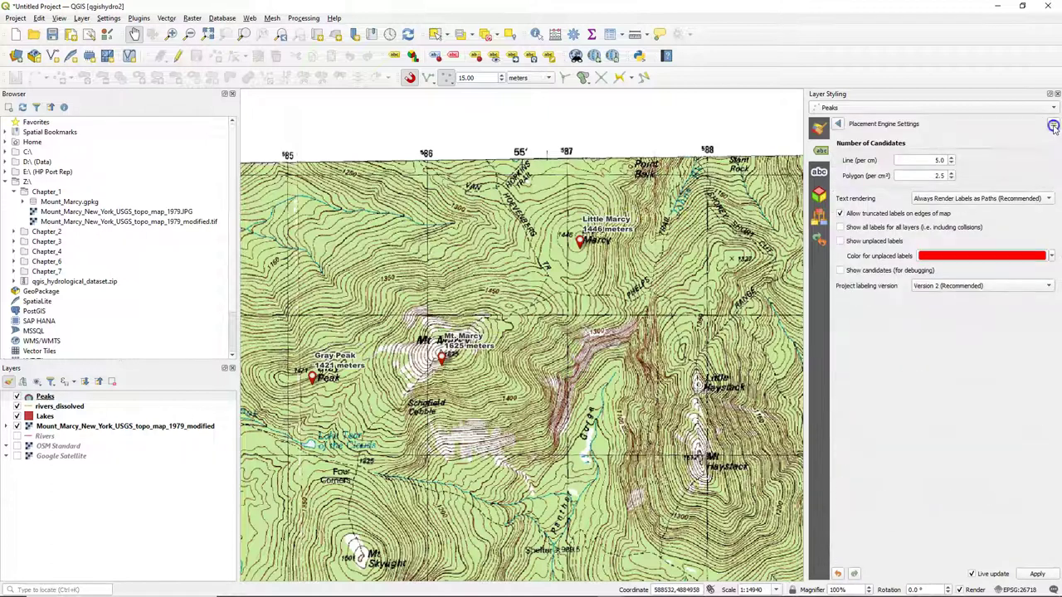
Disable 'Allow truncated labels on edges of map' in the Placement Engine Settings.
click(1052, 124)
click(839, 214)
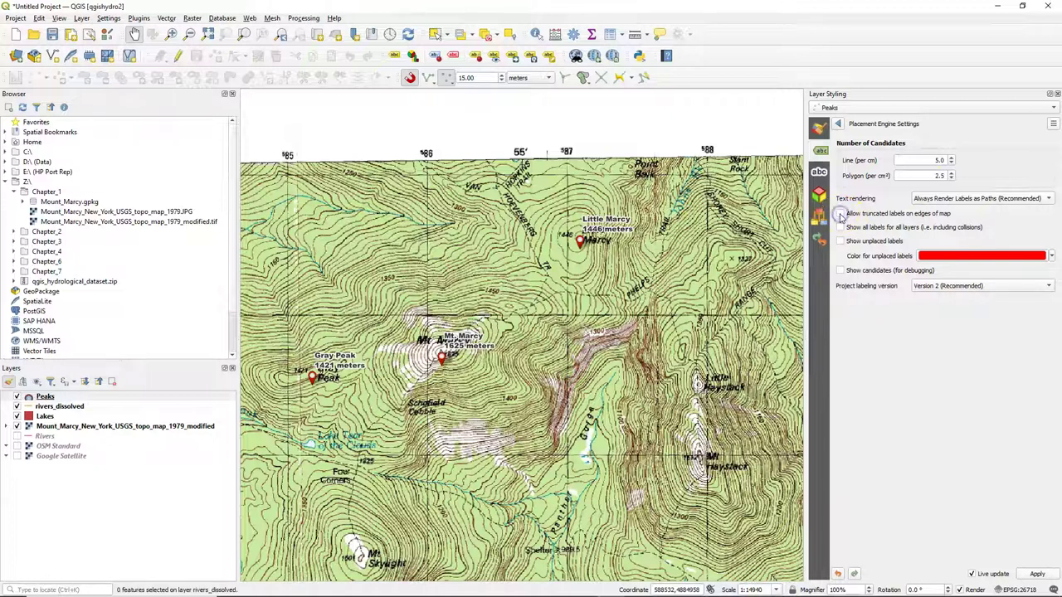